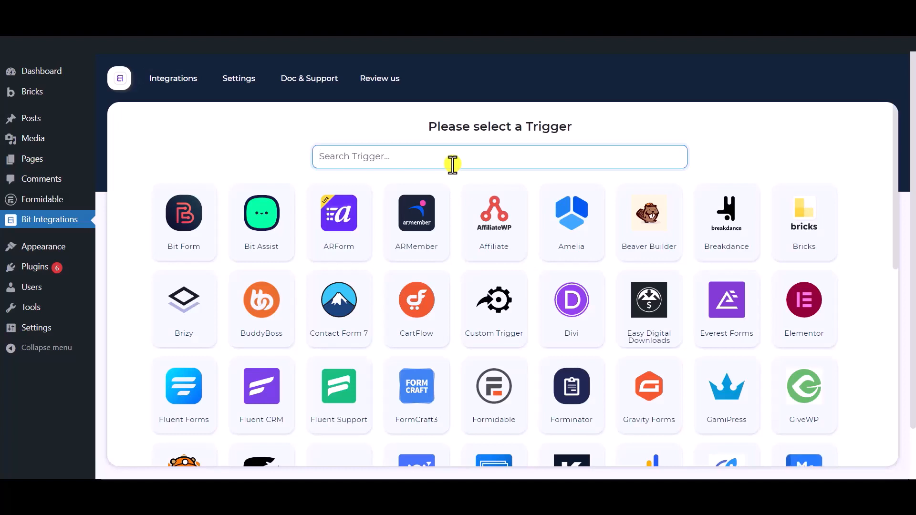
Set Formidable as the trigger, choose Contact Form as its form, and continue to action selection
type("formidable")
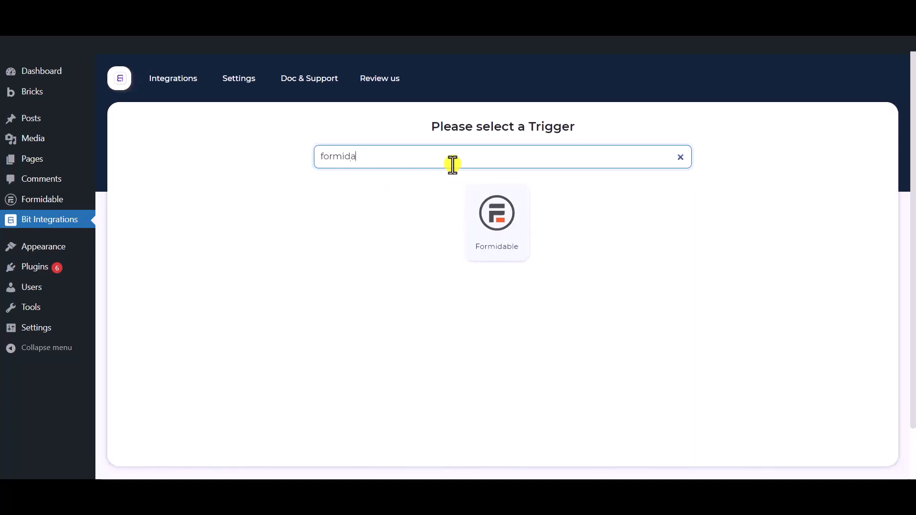
left_click(505, 255)
left_click(468, 307)
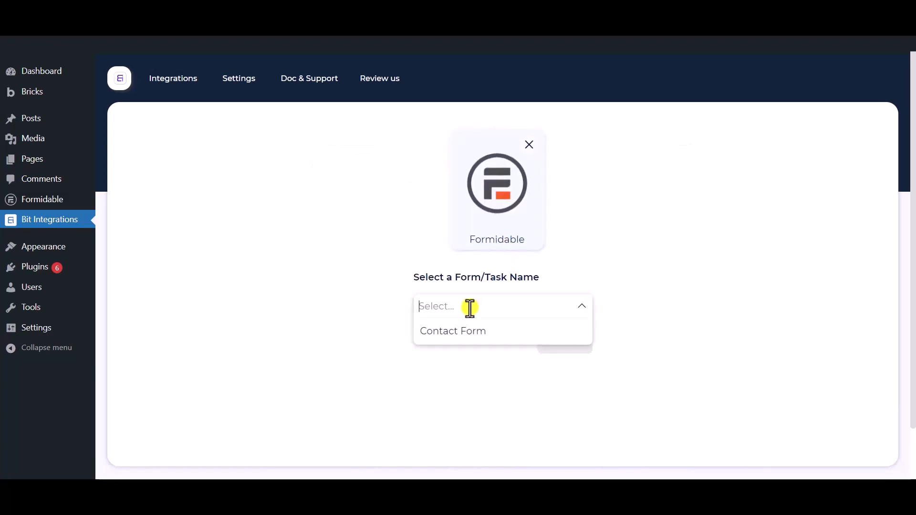
left_click(492, 340)
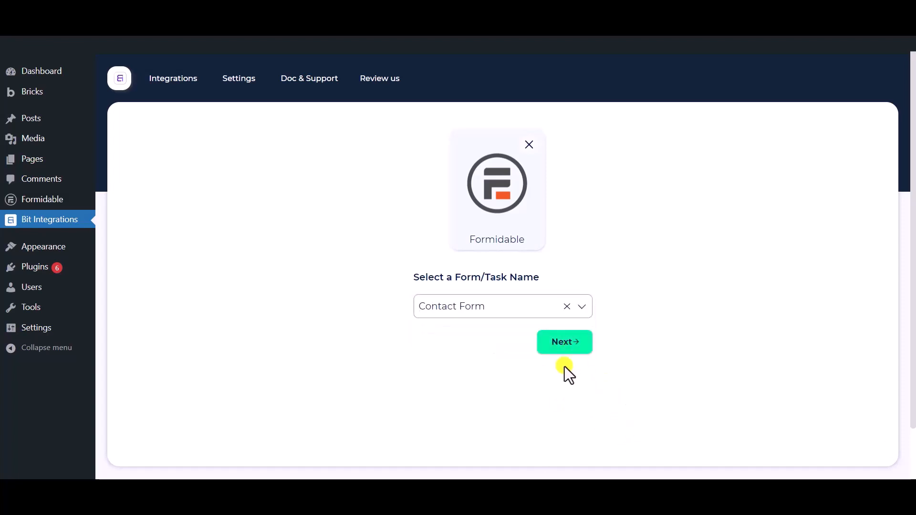
left_click(564, 352)
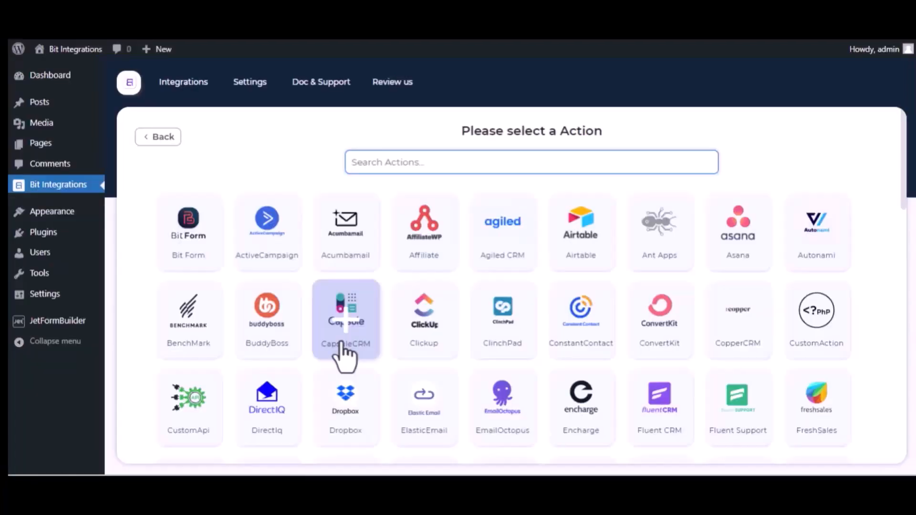
Choose Trello as the integration's action and open the Trello API Console from its settings
type("trel")
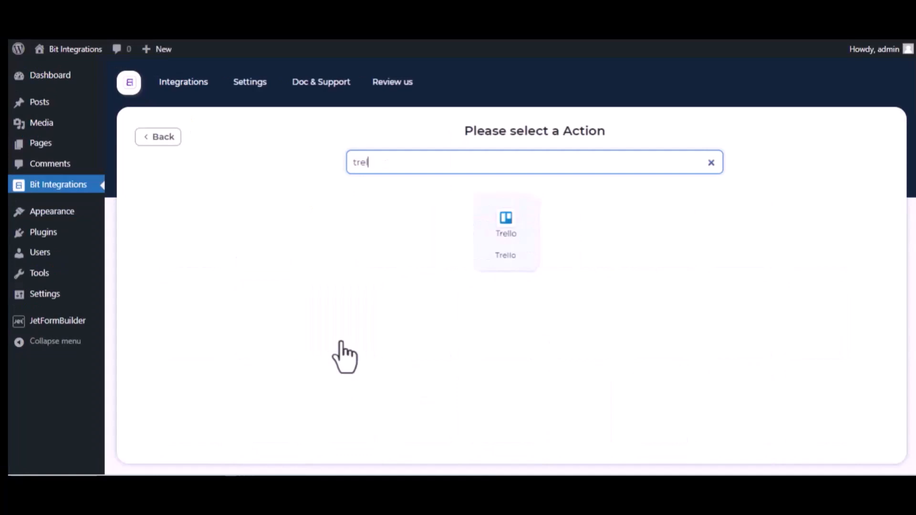
left_click(517, 246)
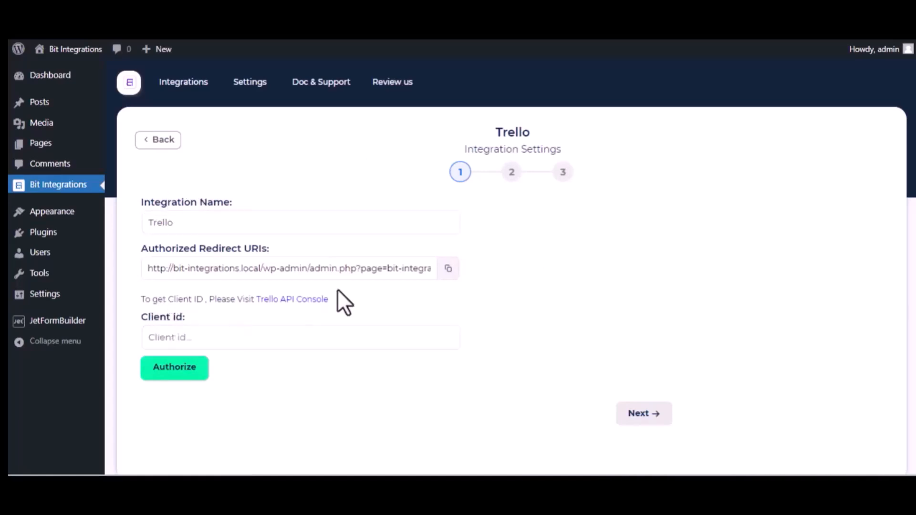
left_click(317, 299)
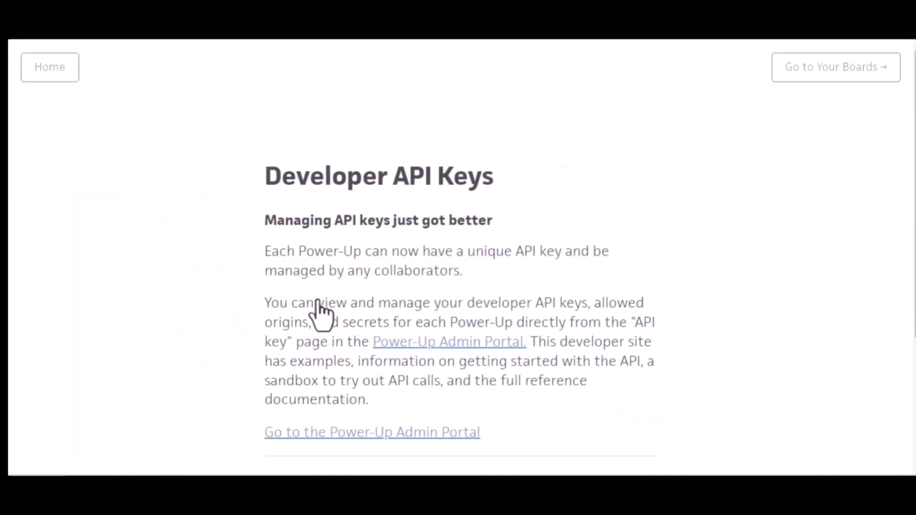
Go to Trello's Power-Up Admin Portal and agree to the Trello Developer Terms
left_click(459, 346)
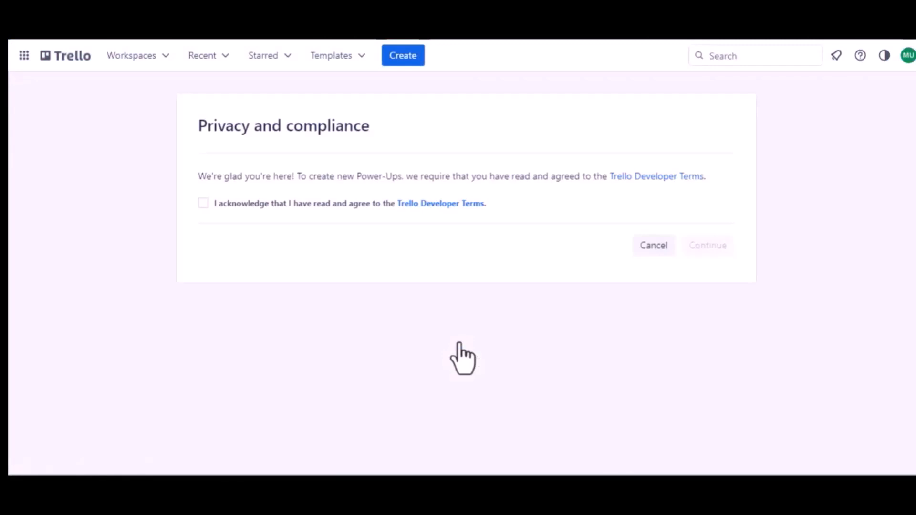
left_click(201, 202)
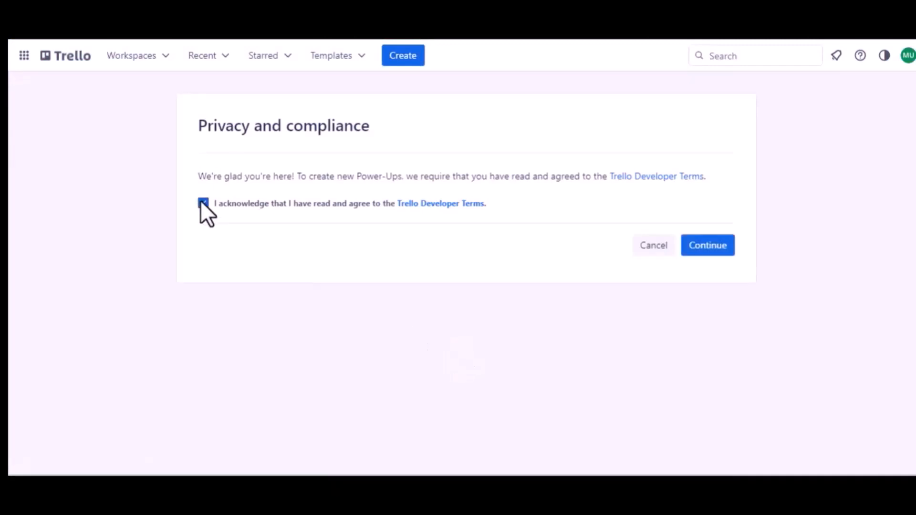
left_click(692, 245)
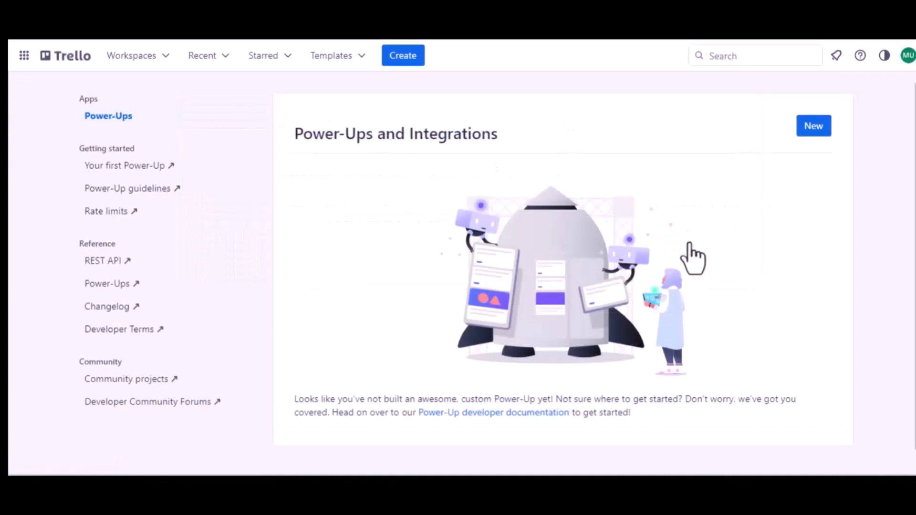
Start a new Power-Up named "Jet Form Builder" and assign it to Trello Workspace
left_click(814, 127)
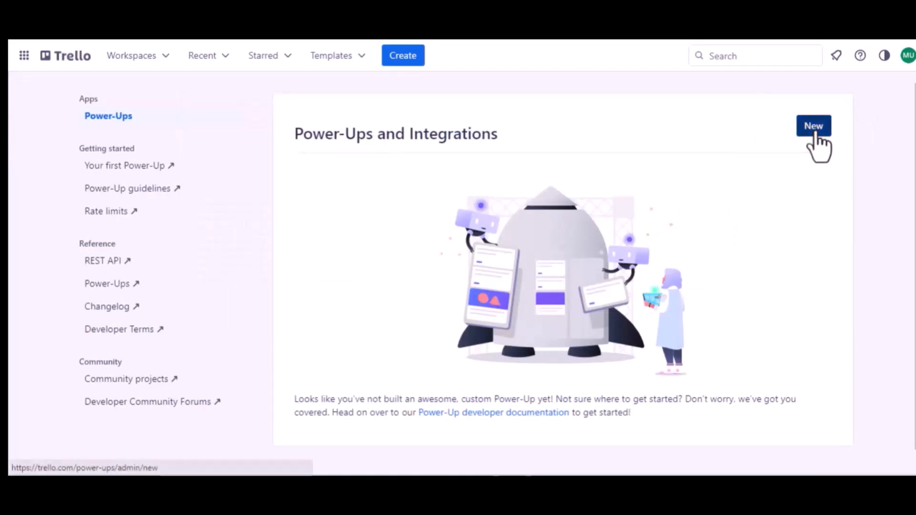
left_click(294, 196)
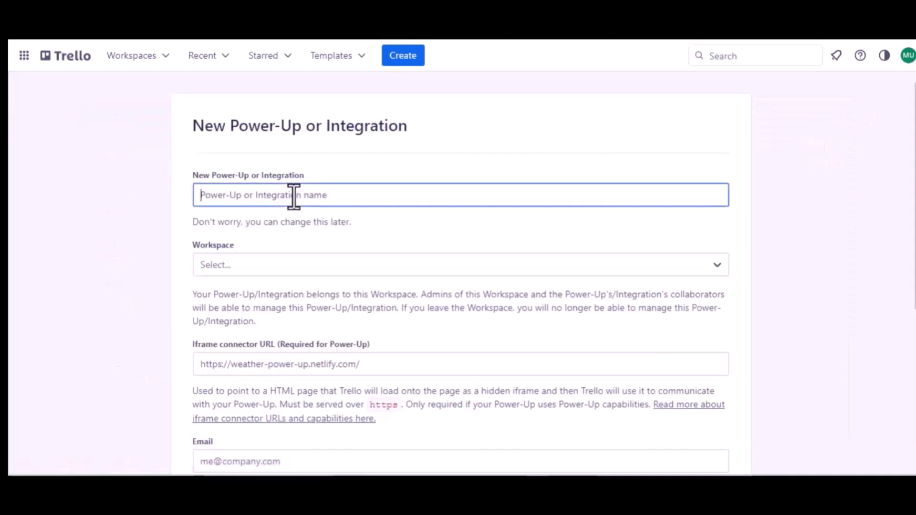
type("Jet F")
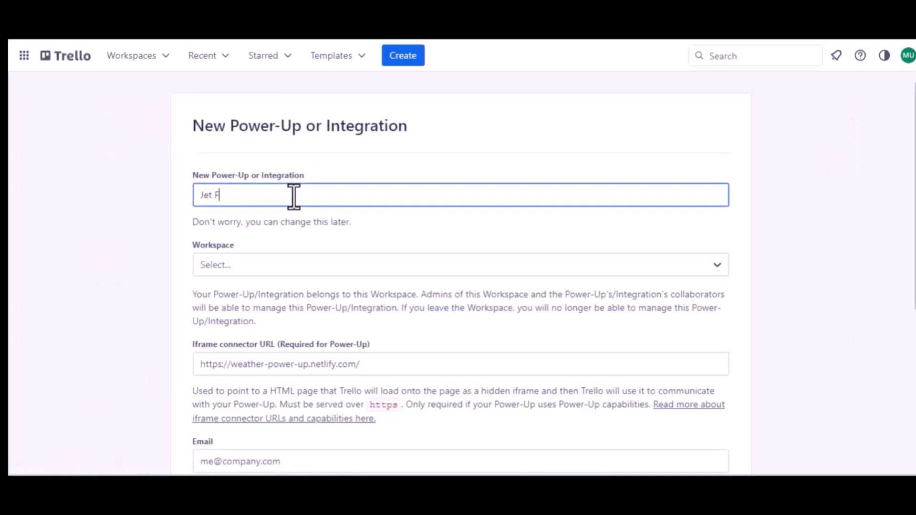
type("orm Buider")
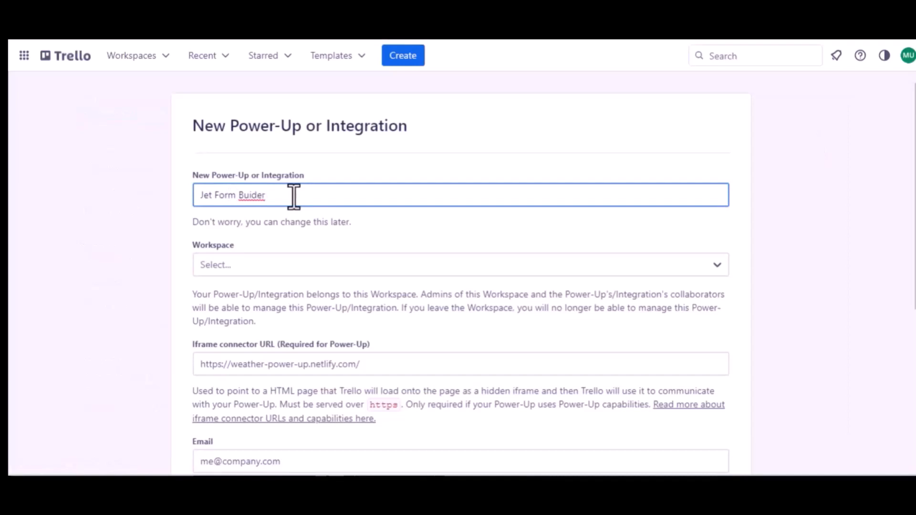
left_click(250, 195)
type("l")
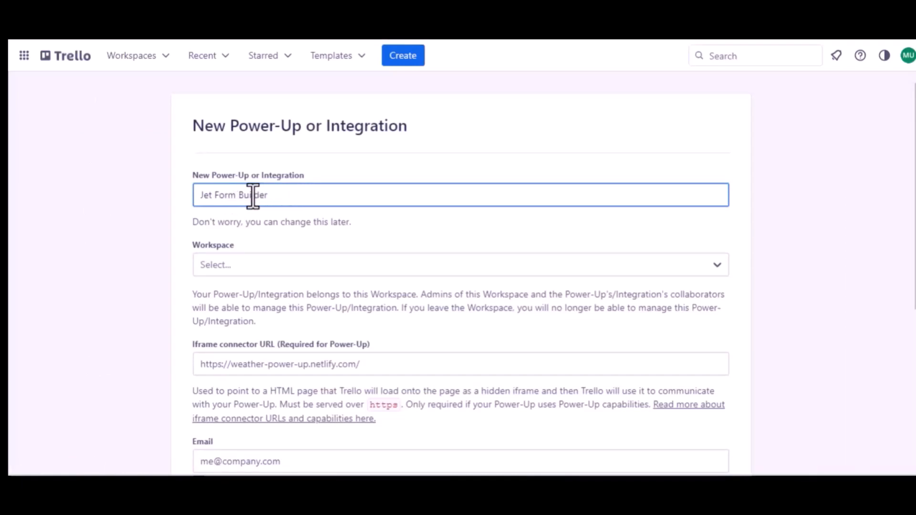
left_click(264, 264)
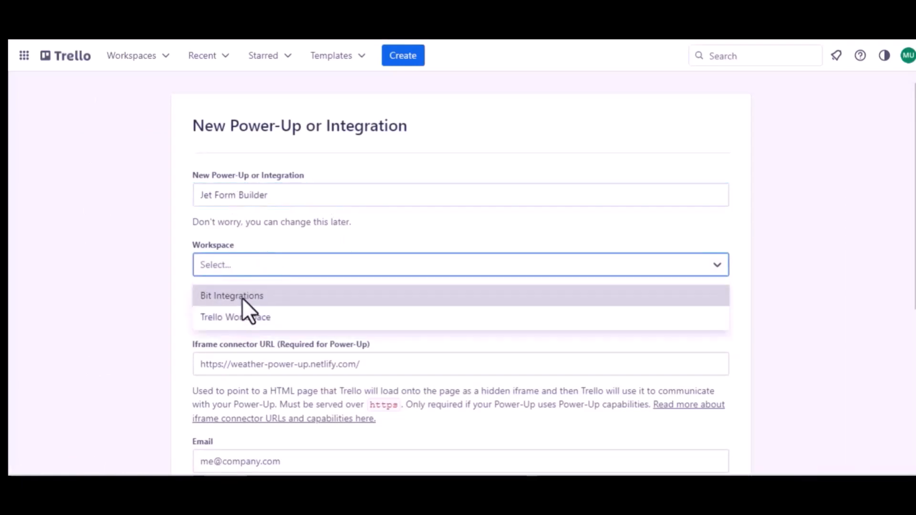
left_click(241, 312)
Fill in the company's support e-mail address as both the Power-Up's email and its support contact
scroll(242, 312, "down", 2)
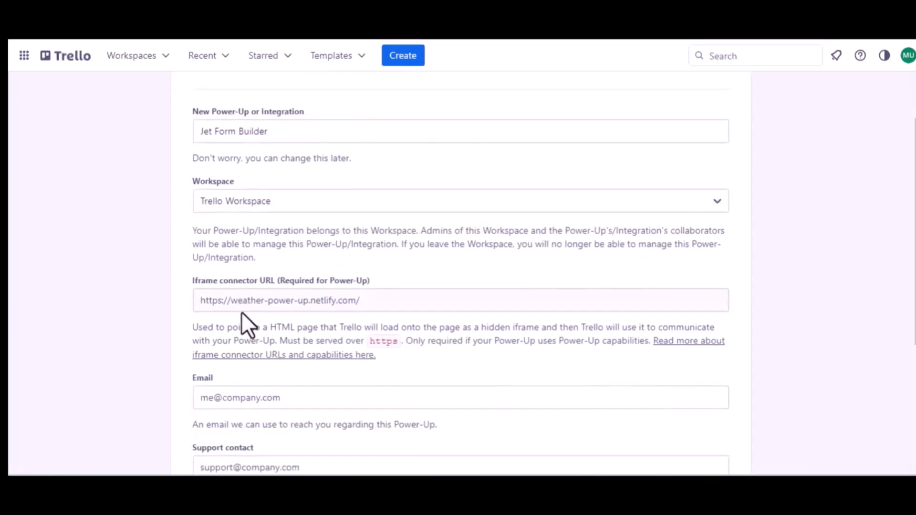
scroll(345, 305, "down", 3)
left_click(261, 292)
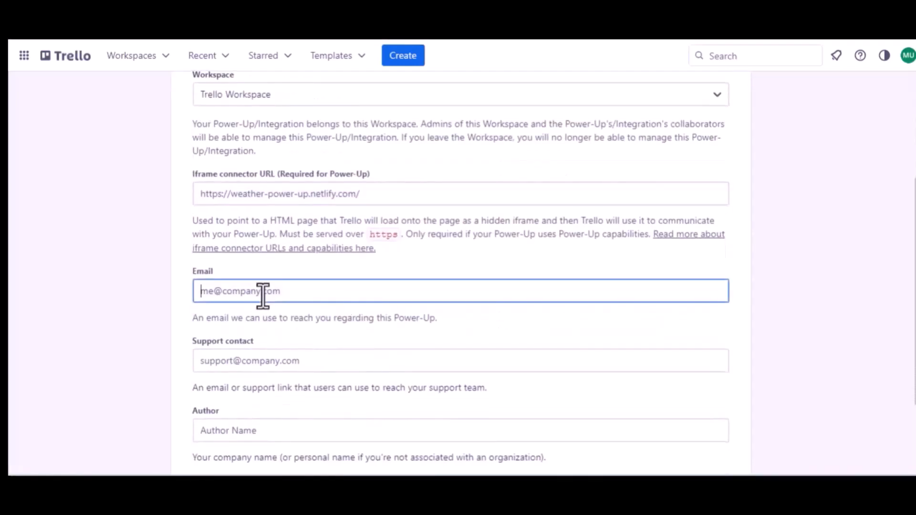
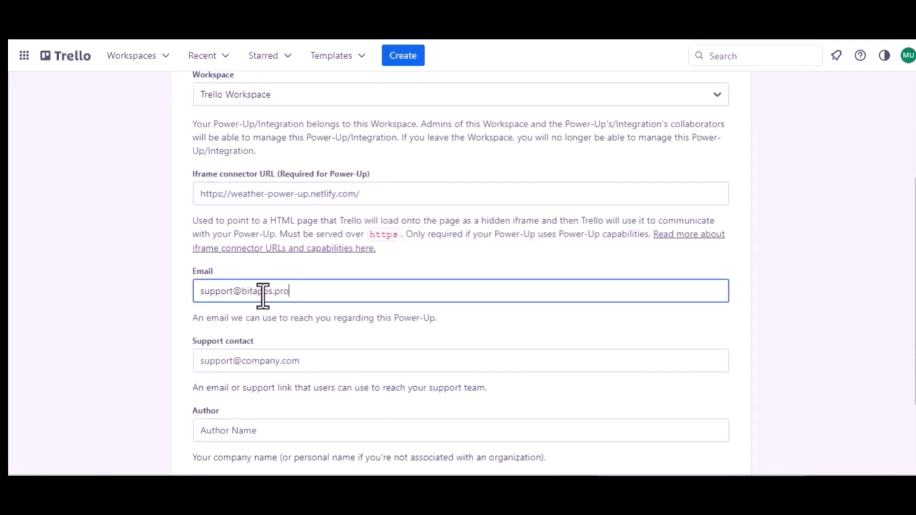
key("ctrl+a")
key("ctrl+c")
left_click(260, 361)
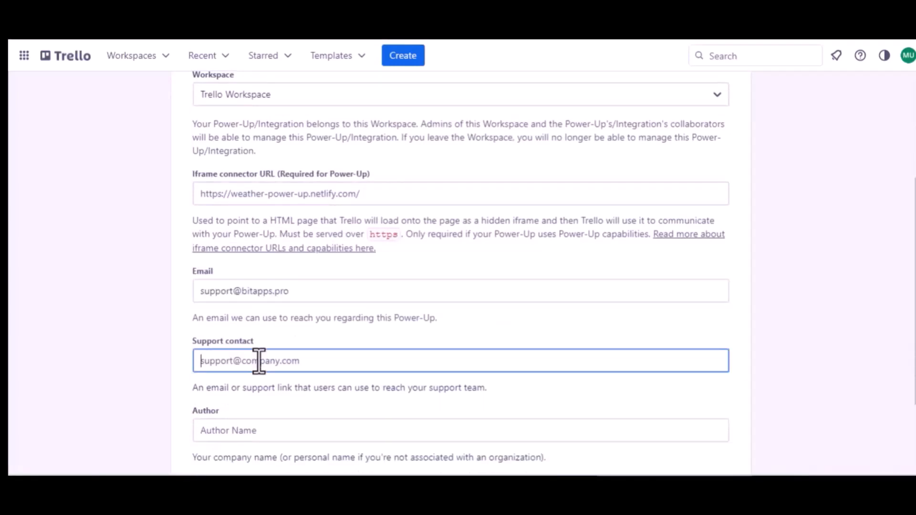
key("ctrl+v")
Enter "Bit Apps" as the author and create the Power-Up
scroll(259, 361, "down", 1)
scroll(259, 361, "down", 2)
left_click(213, 328)
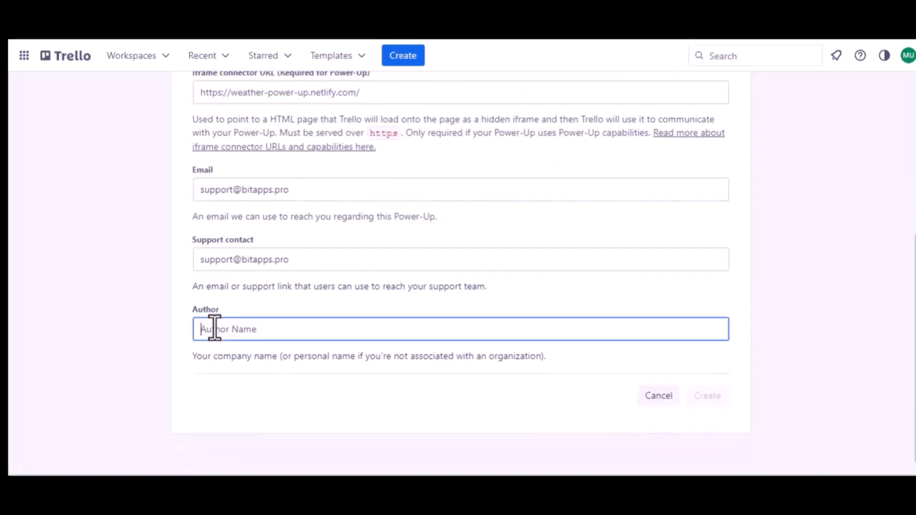
type("Bit")
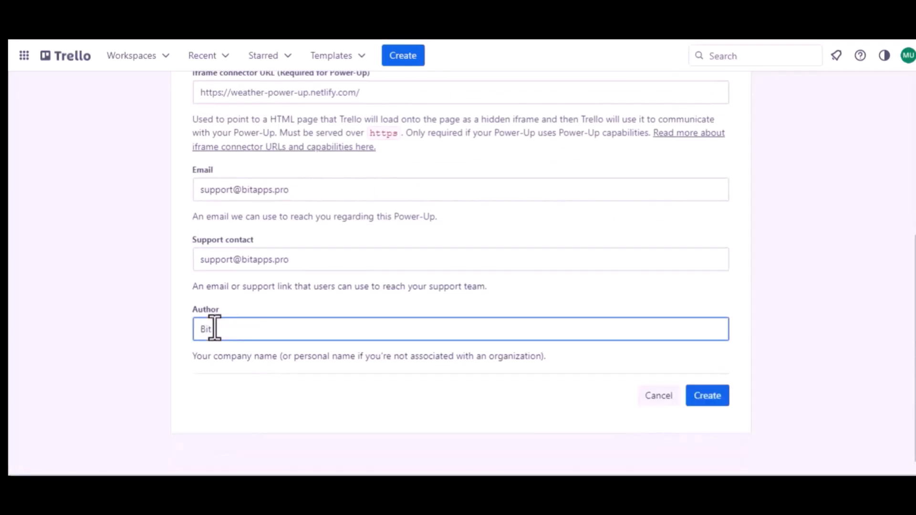
type(" Apps")
left_click(709, 397)
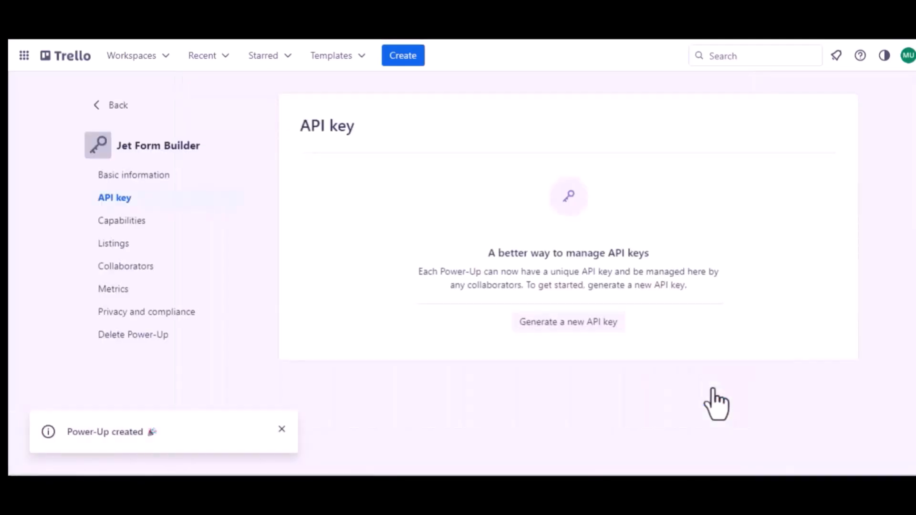
Generate a new API key for the Jet Form Builder Power-Up
left_click(563, 323)
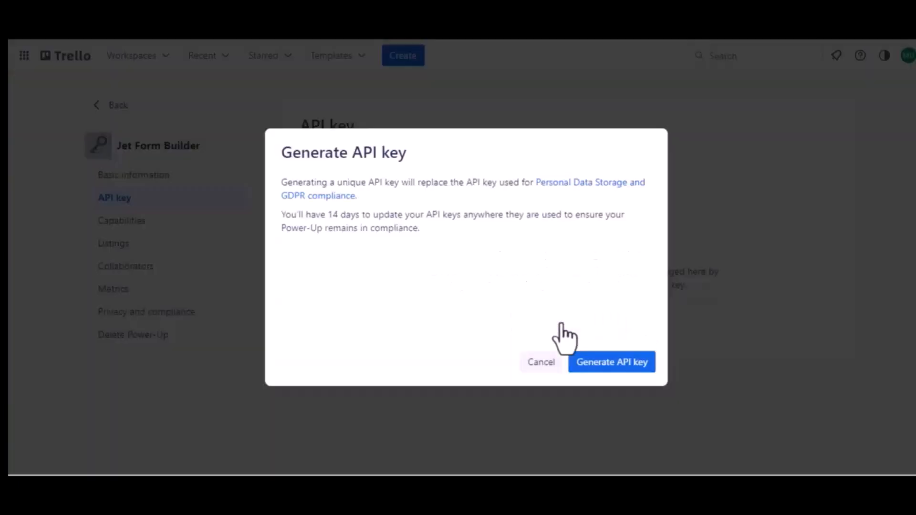
left_click(608, 365)
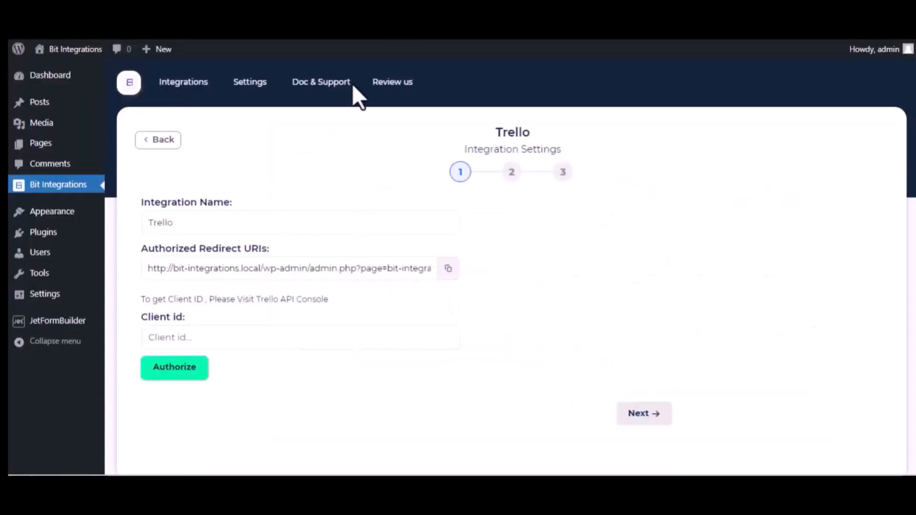
Copy the authorized redirect URI from the Bit Integrations settings and add it to the Power-Up's allowed origins in Trello
left_click(448, 268)
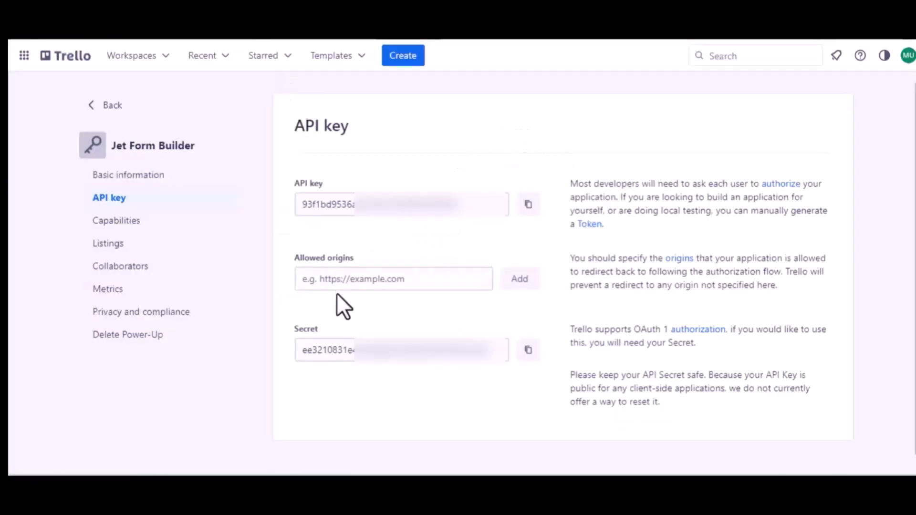
left_click(344, 282)
key("ctrl+v")
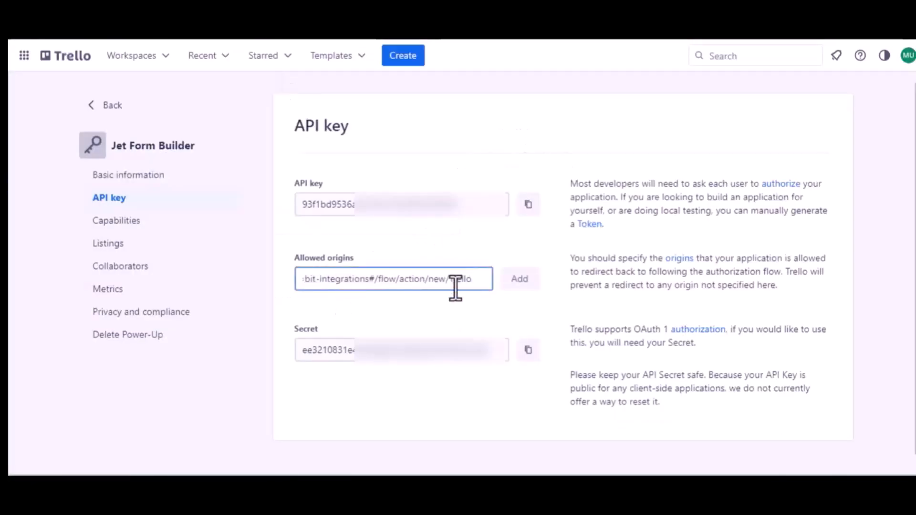
left_click(518, 286)
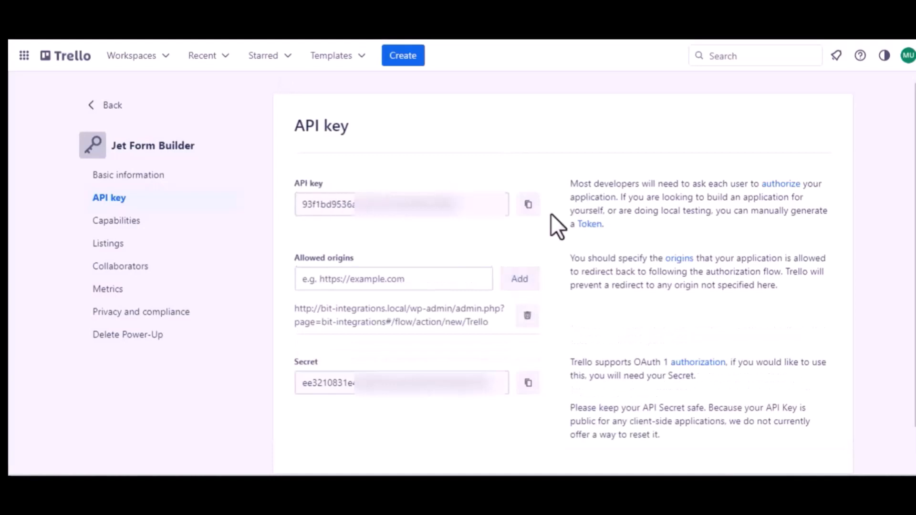
Copy the Power-Up's API key from Trello and paste it as the client id in Bit Integrations' Trello settings
left_click(526, 209)
key("ctrl+shift+Tab")
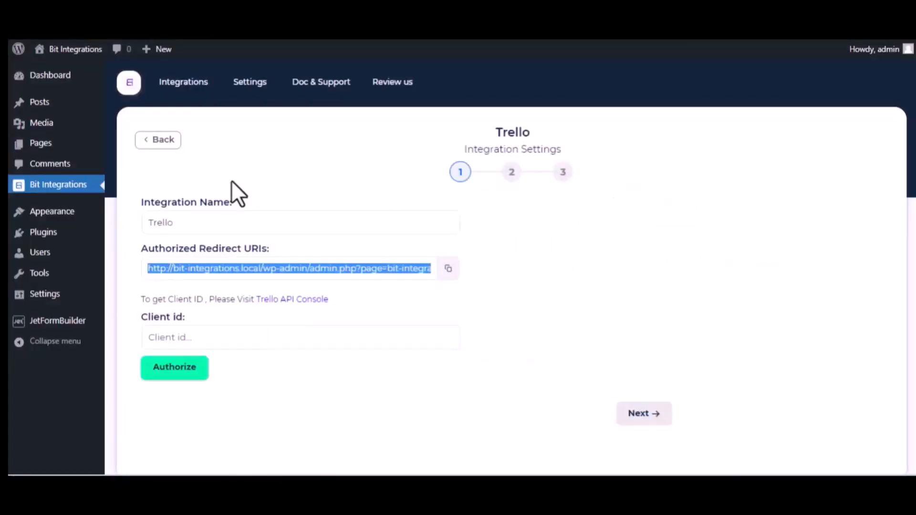
left_click(198, 337)
key("ctrl+v")
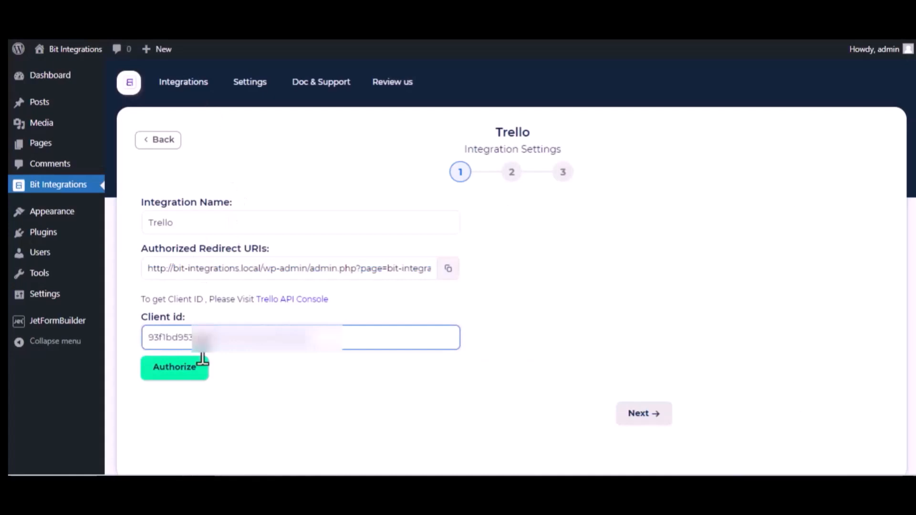
Authorize the Trello connection and allow Jet Form Builder access to the Trello account
left_click(187, 372)
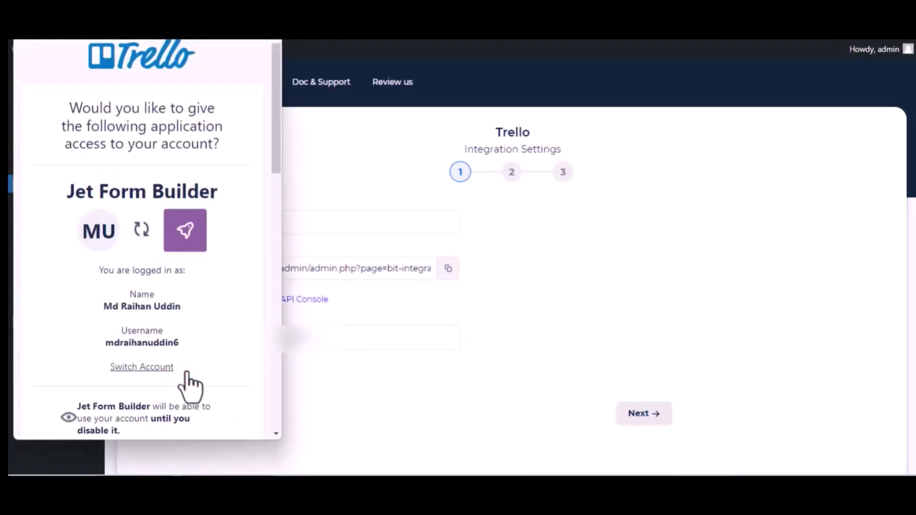
scroll(187, 379, "down", 12)
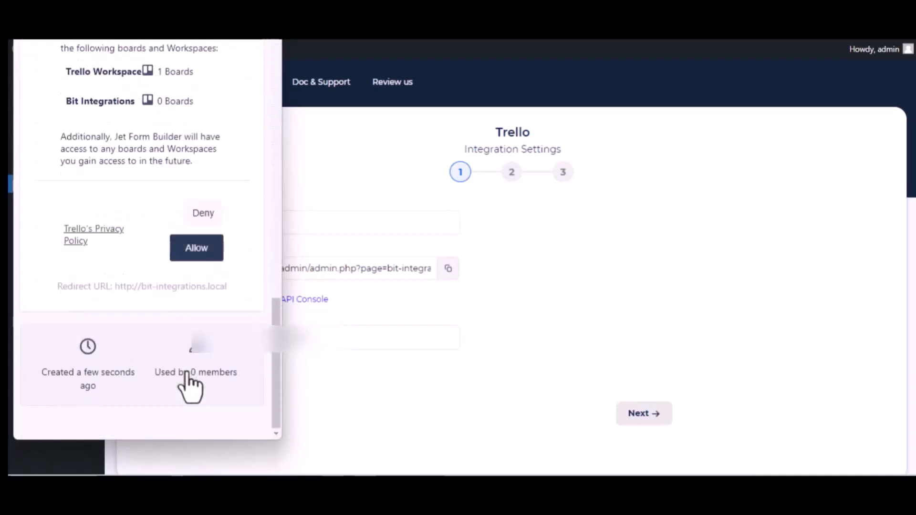
left_click(188, 252)
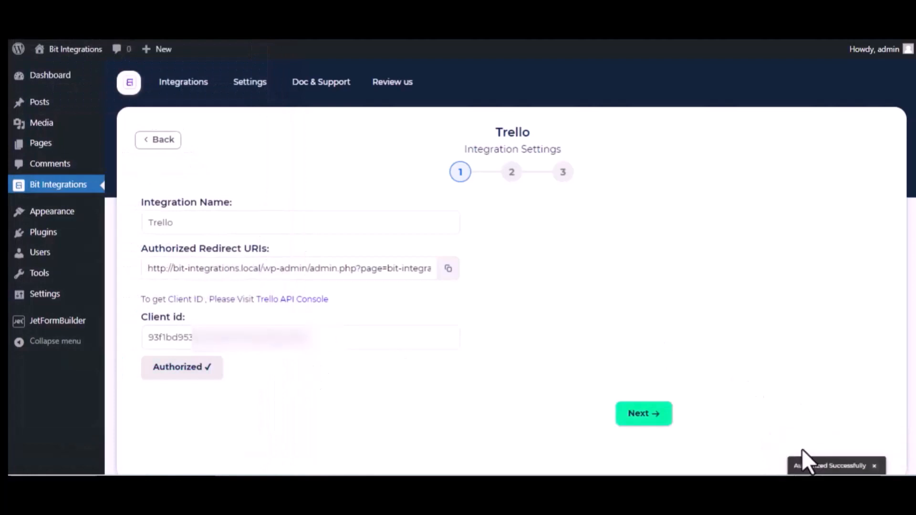
left_click(336, 351)
scroll(336, 358, "down", 2)
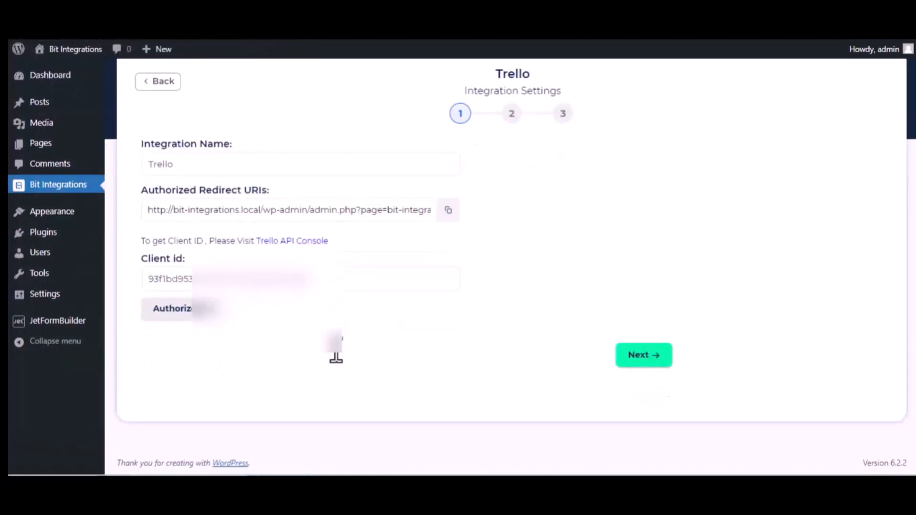
Proceed to the second stage of the Trello integration settings and choose the Bit Integrations board with its To Do list
left_click(650, 355)
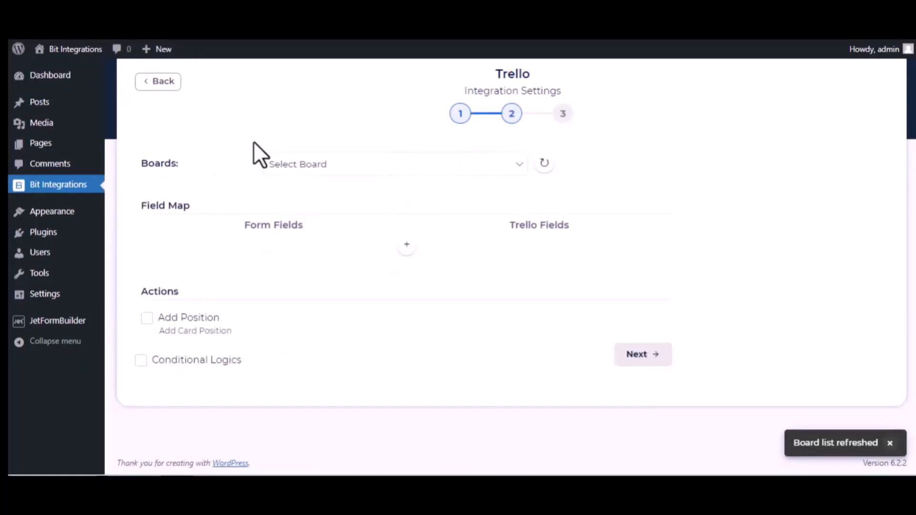
left_click(343, 163)
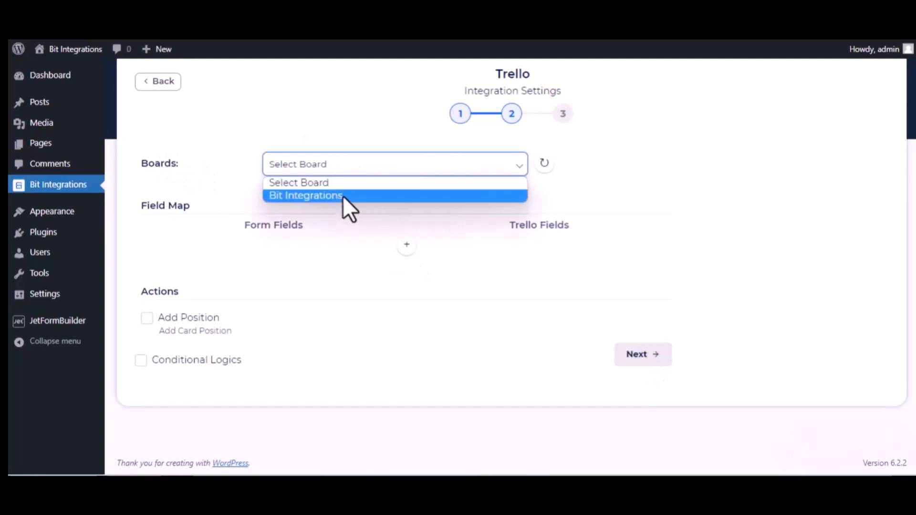
left_click(343, 196)
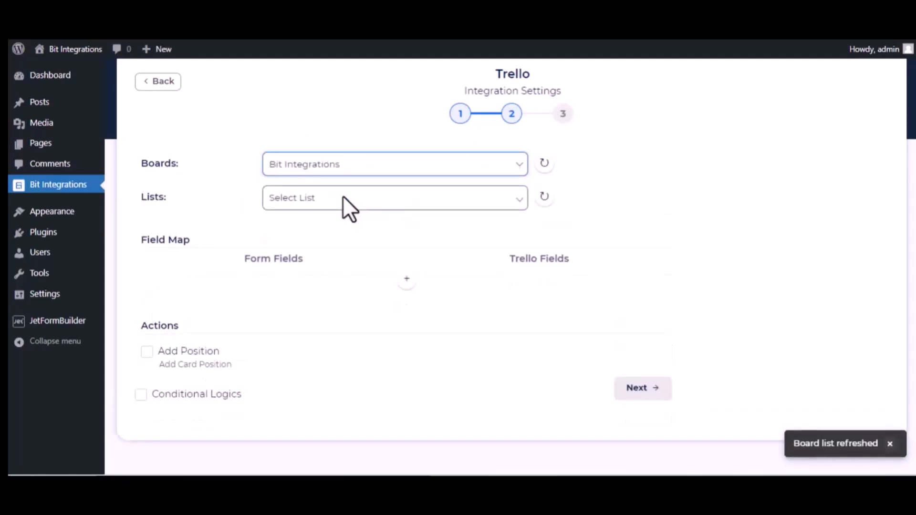
left_click(306, 201)
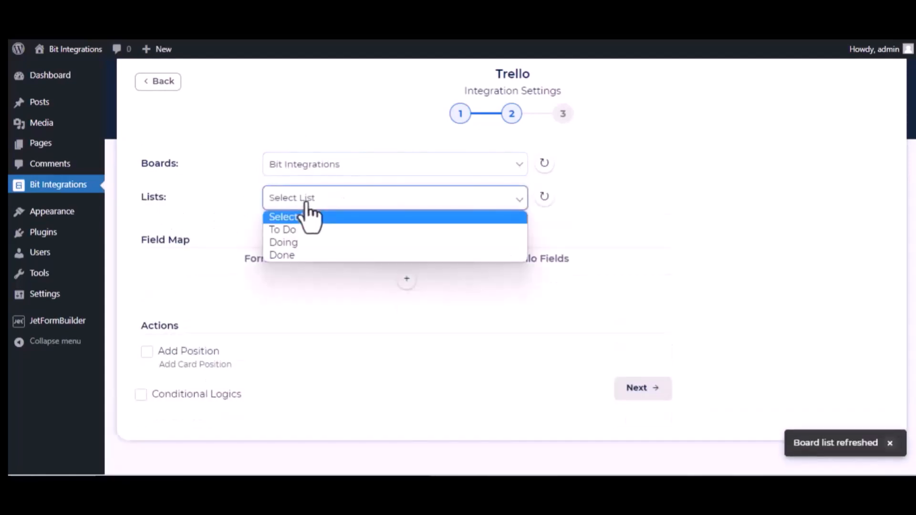
left_click(302, 231)
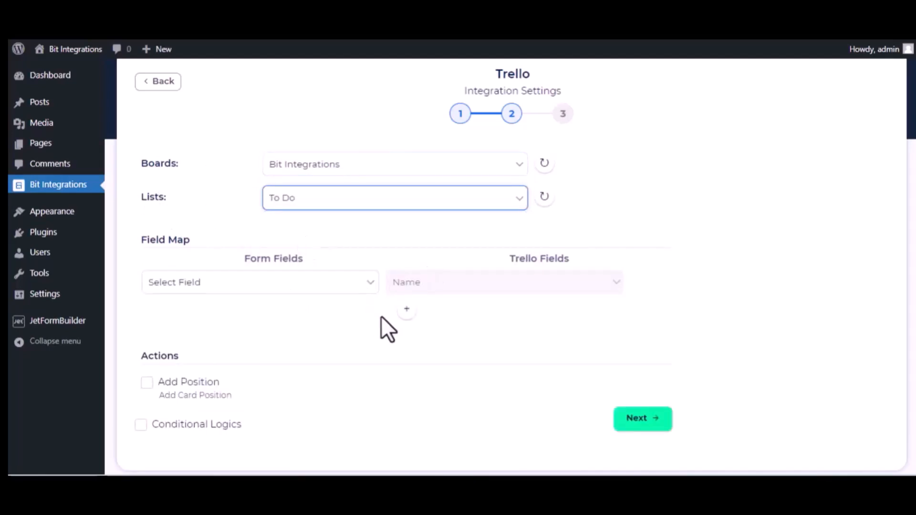
Map the form field Bit Integrations-name to the Trello Name field
left_click(316, 288)
scroll(290, 212, "down", 4)
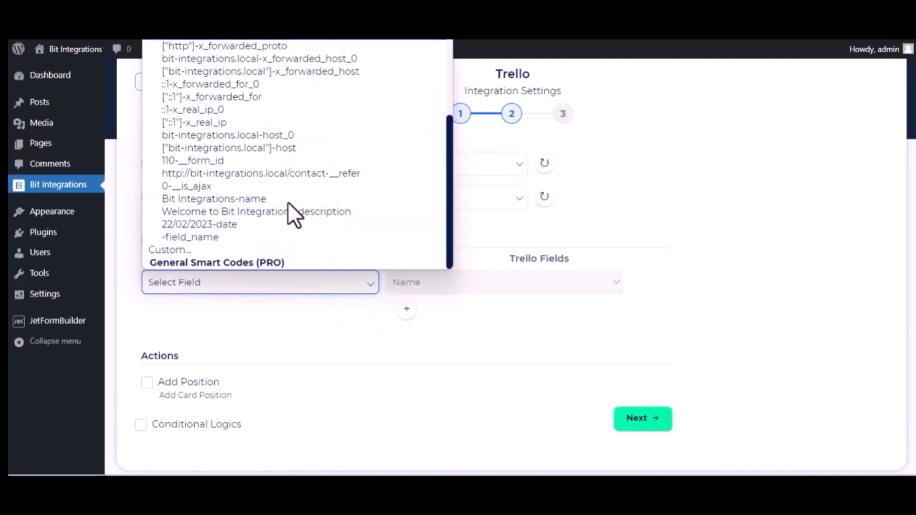
left_click(259, 202)
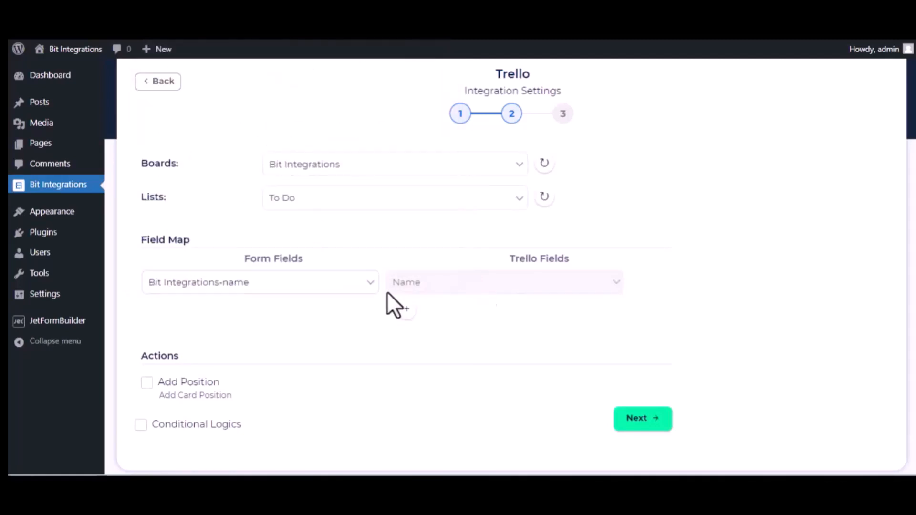
Add a field map row linking Welcome to Bit Integrations-description to the Trello Description field
left_click(404, 309)
left_click(342, 312)
scroll(313, 243, "down", 3)
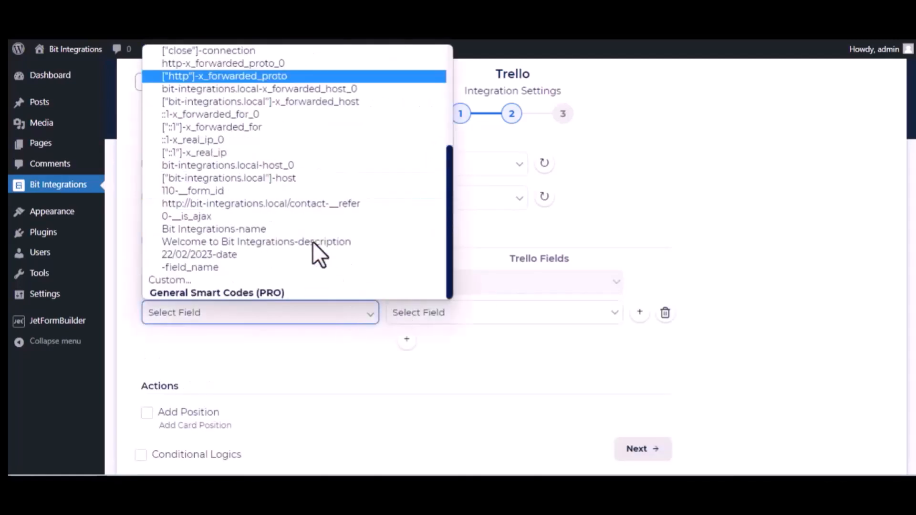
left_click(263, 243)
left_click(504, 321)
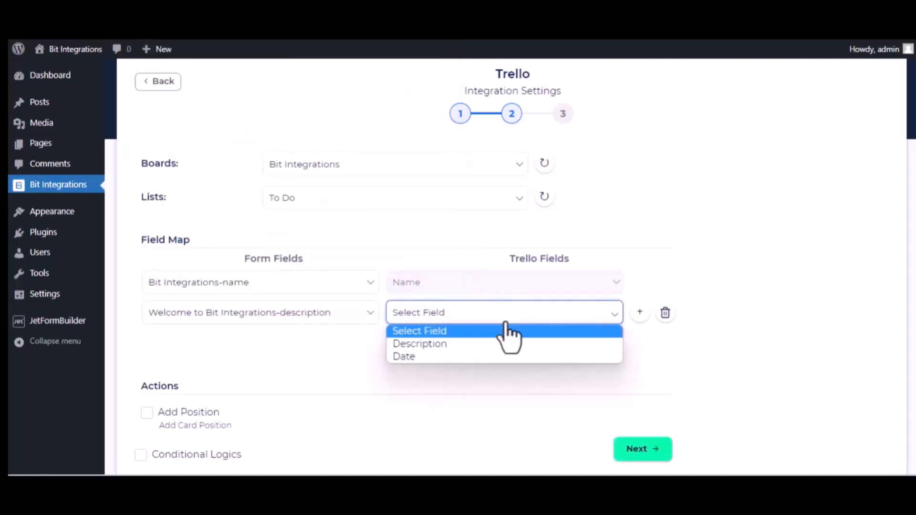
left_click(483, 343)
Add another field map row linking 22/02/2023-date to the Trello Date field
left_click(407, 338)
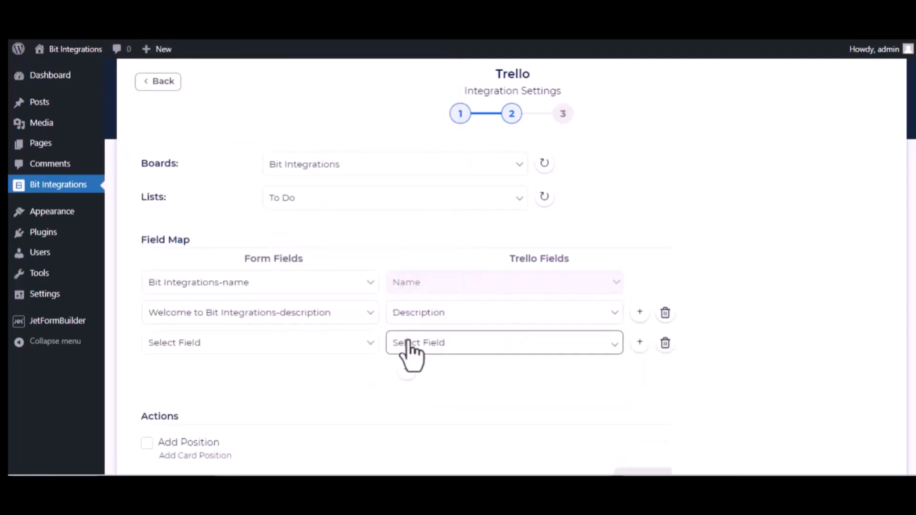
left_click(315, 346)
scroll(325, 308, "down", 5)
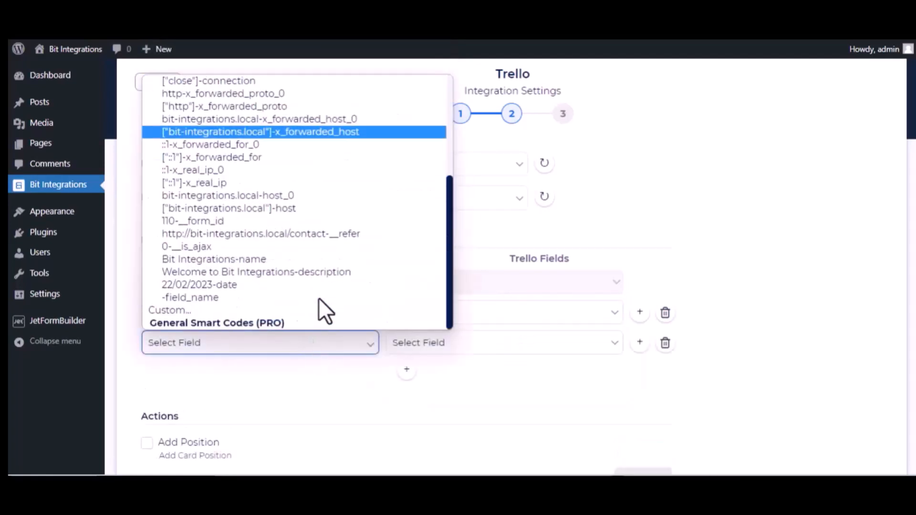
left_click(271, 285)
left_click(452, 343)
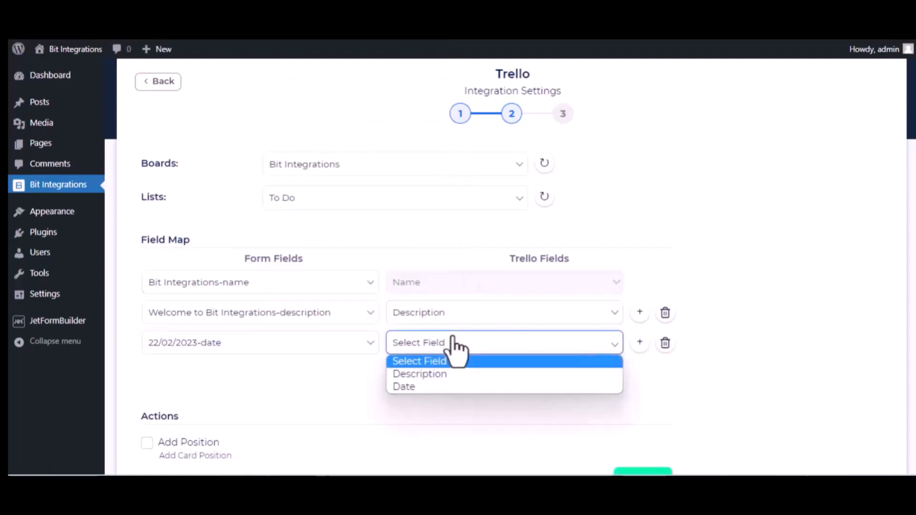
left_click(428, 386)
Proceed past the field mapping, then finish and save the Trello integration
scroll(284, 411, "down", 2)
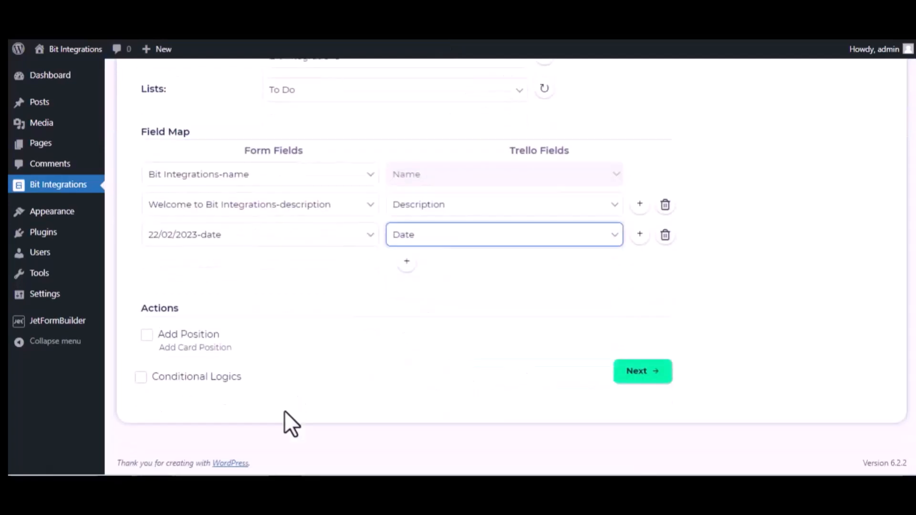
left_click(147, 335)
left_click(655, 367)
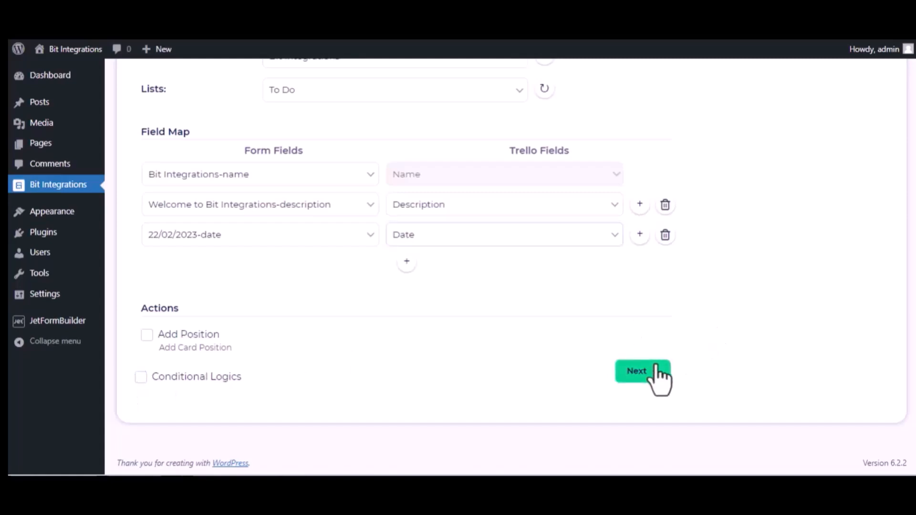
left_click(508, 210)
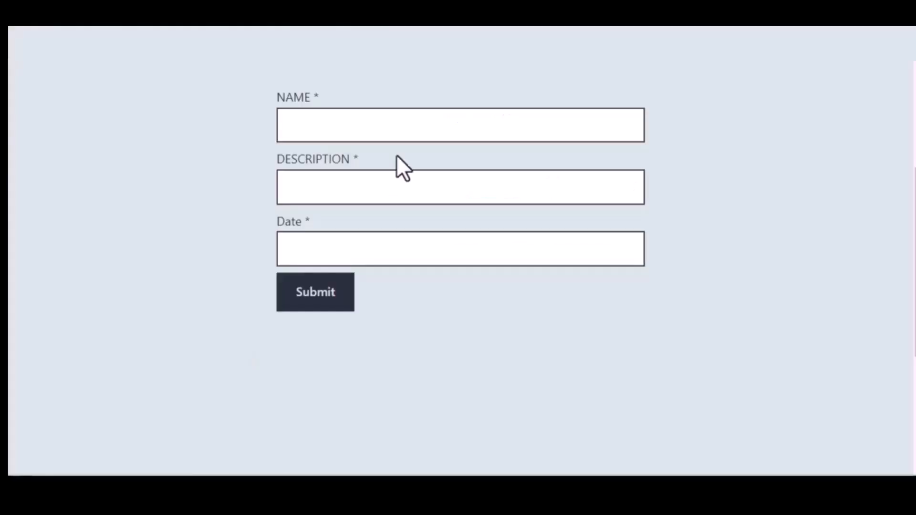
Fill in the contact form with the name Bit Integrations and the description Welcome to Bit Integrations Plugin
left_click(350, 130)
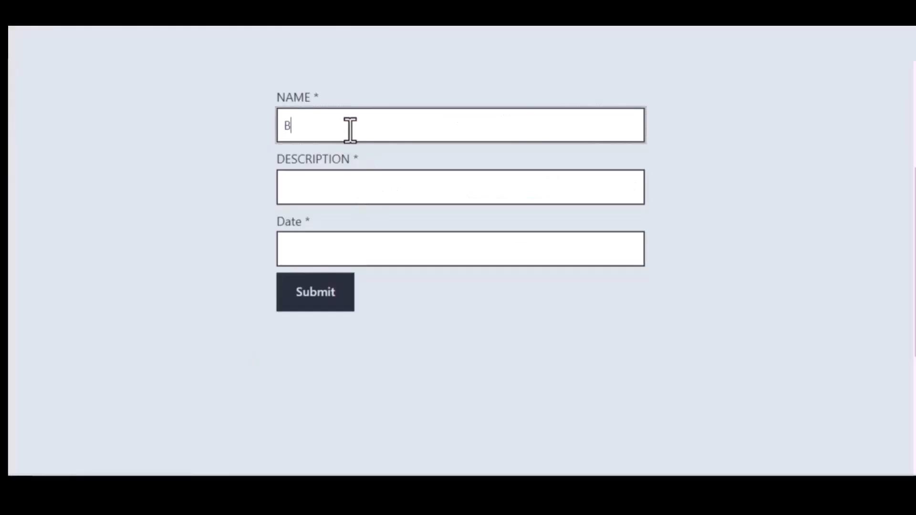
type("Bit Integrations")
left_click(362, 181)
type("W")
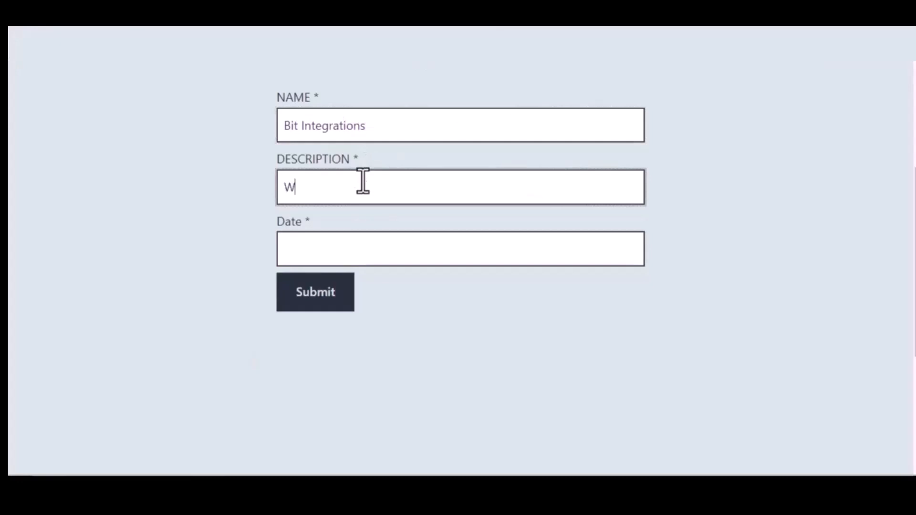
type("elcome to Bit Integrations ")
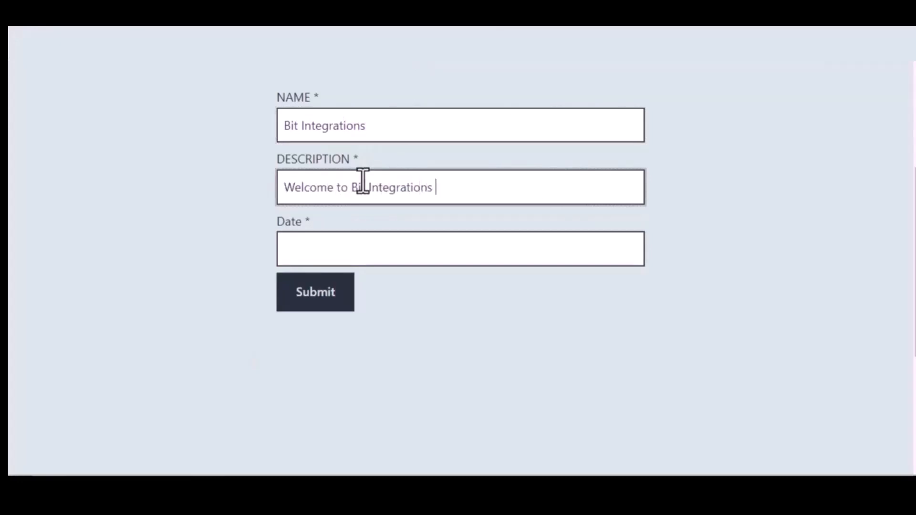
type("Plugin")
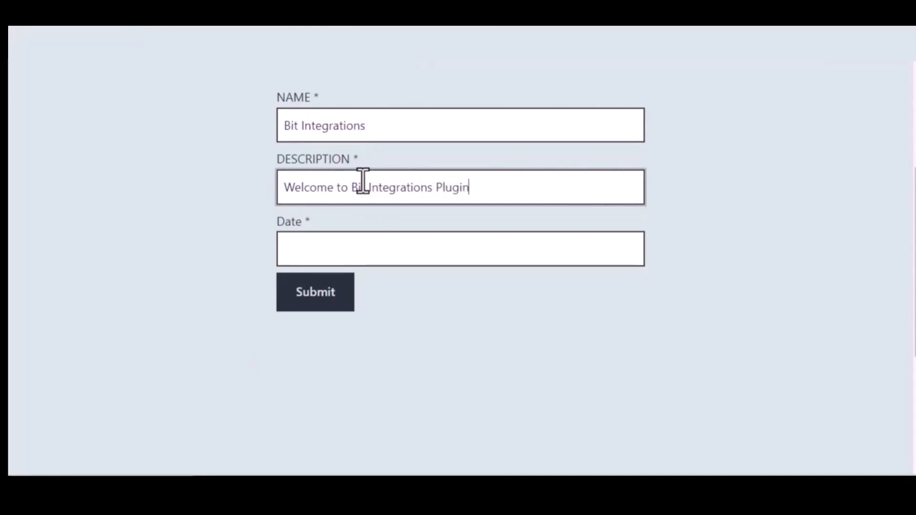
Enter 09/22/2022 as the form's date and submit the form
left_click(381, 247)
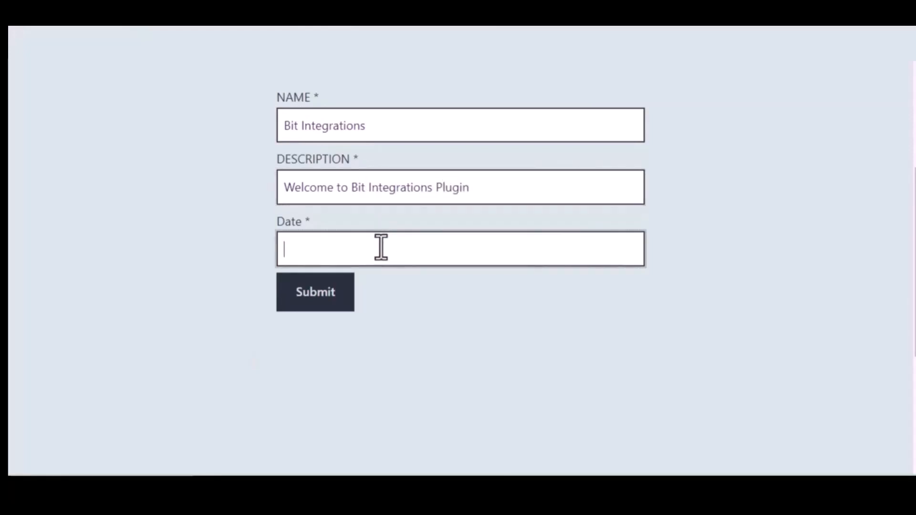
type("09/22")
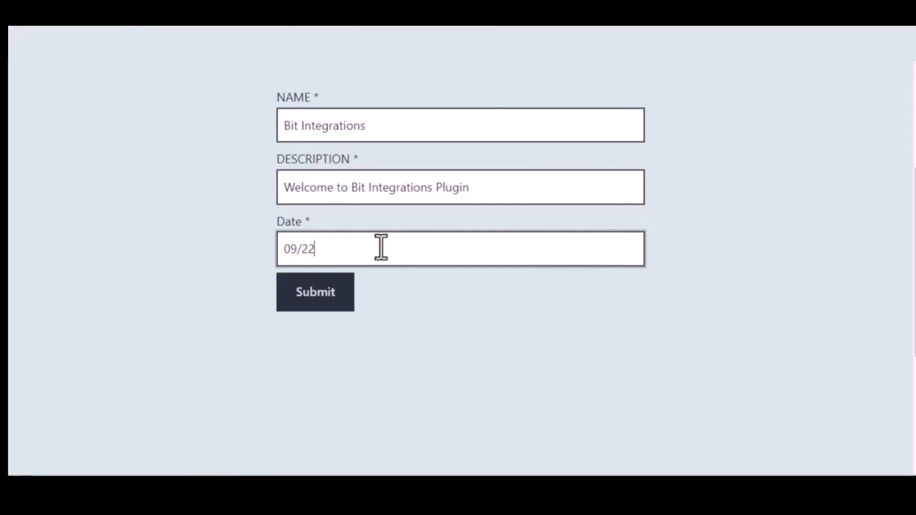
type("/2022")
left_click(319, 292)
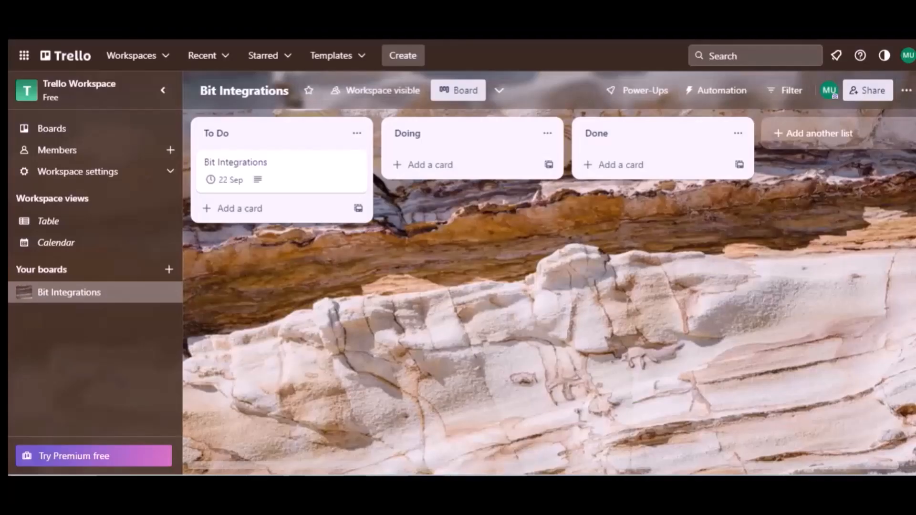
Open the Bit Integrations card in Trello's To Do list to check its description and due date
left_click(244, 138)
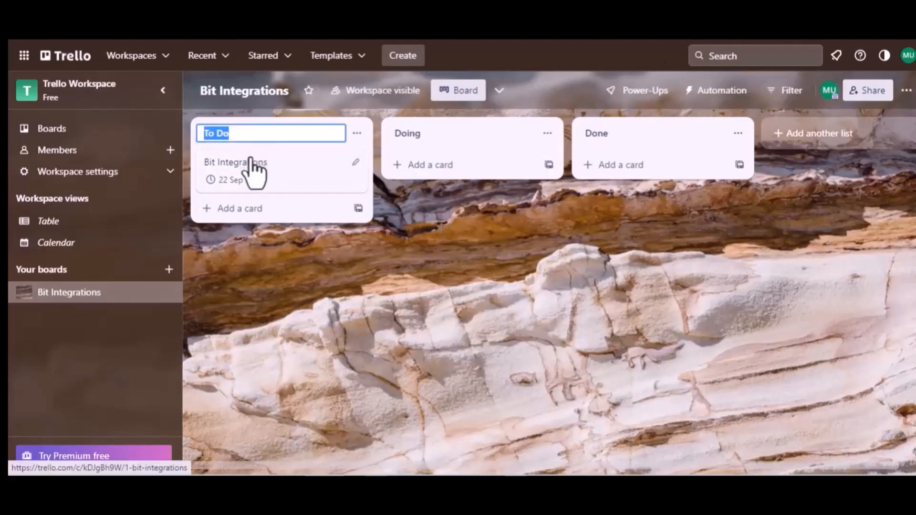
left_click(248, 165)
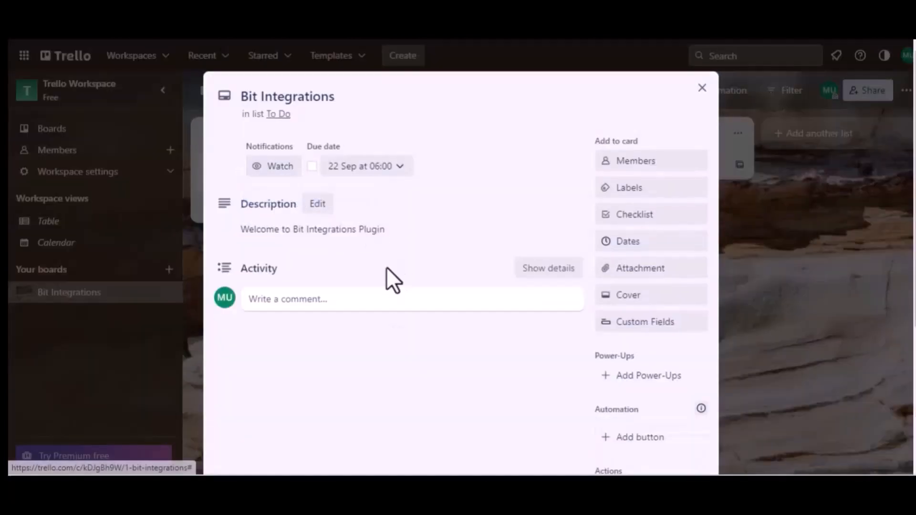